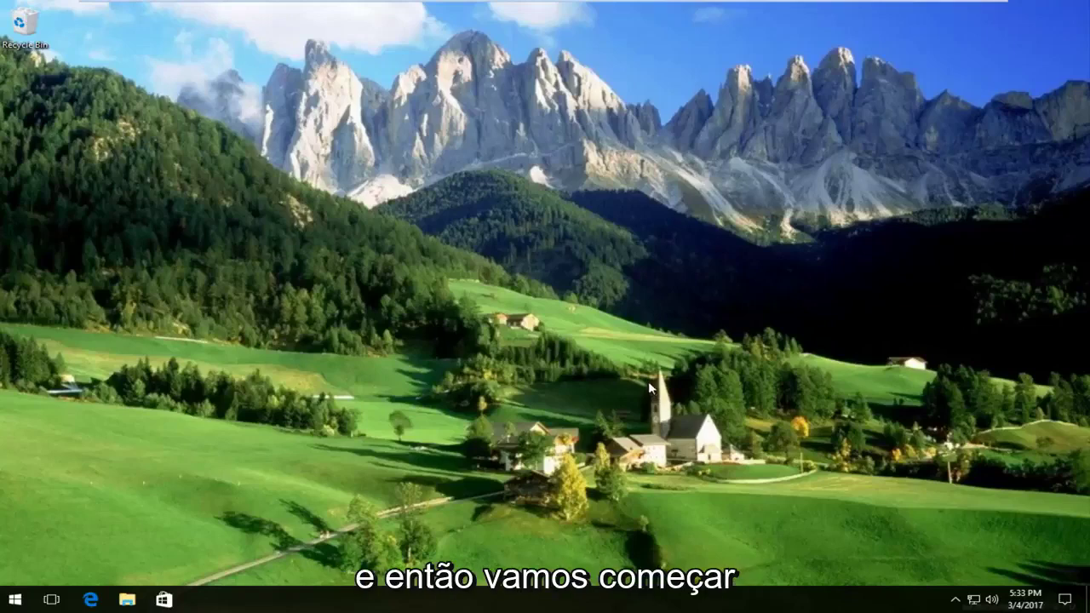
Step: Search the Start menu for 'internet options' and launch the Internet Options control panel
{"action": "left_click", "coordinate": [16, 600]}
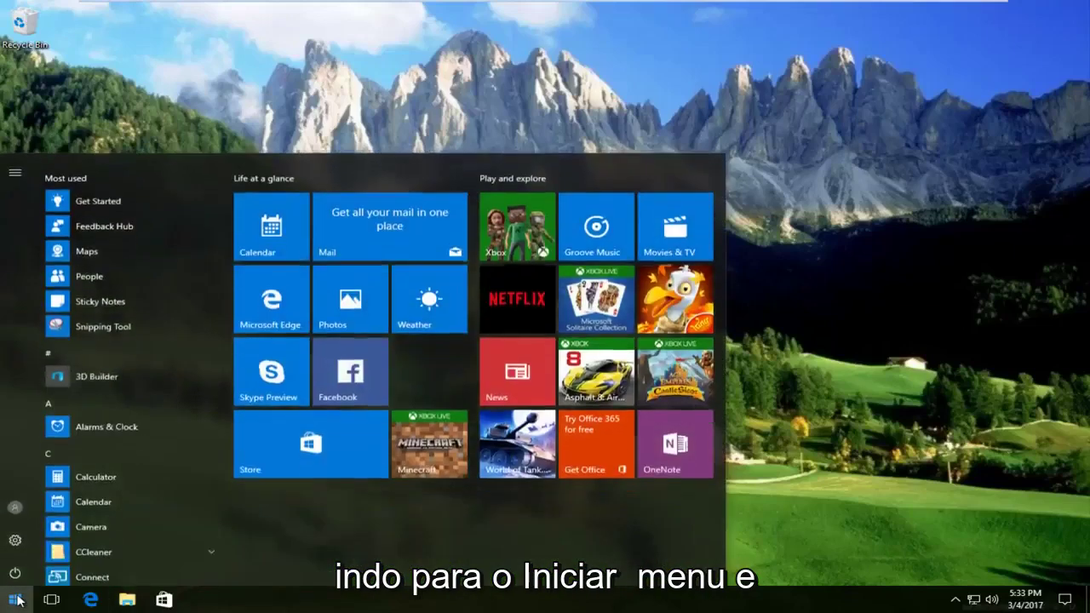
{"action": "type", "text": "int"}
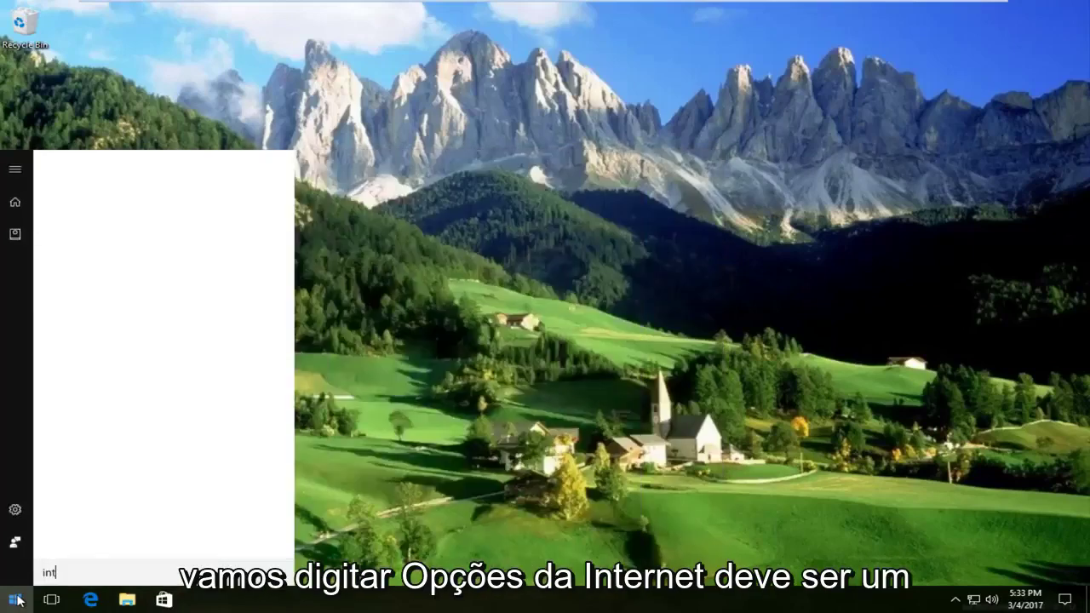
{"action": "type", "text": "ernet "}
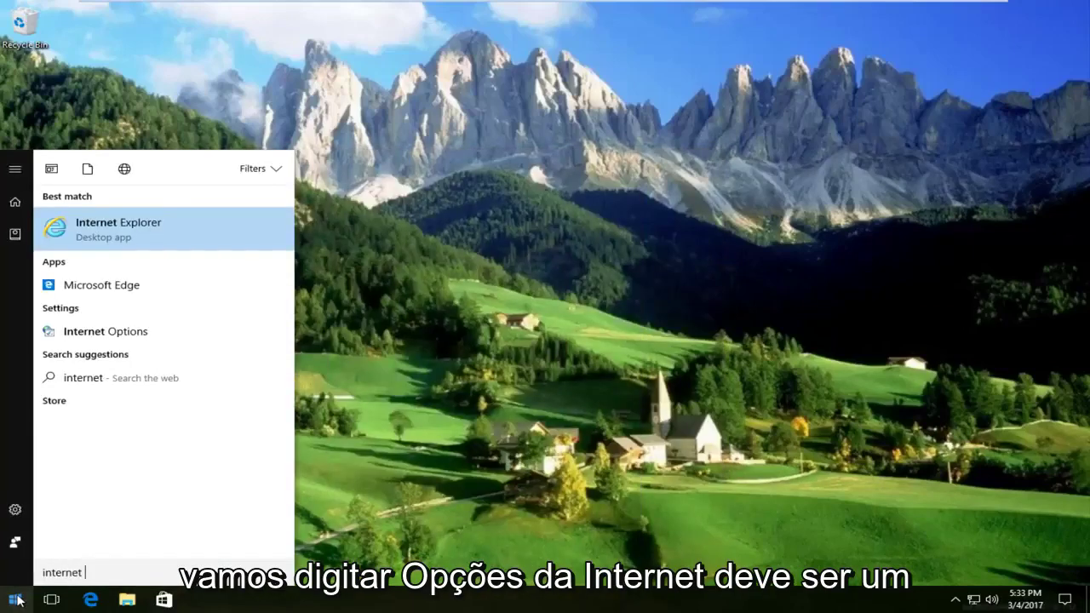
{"action": "type", "text": "options"}
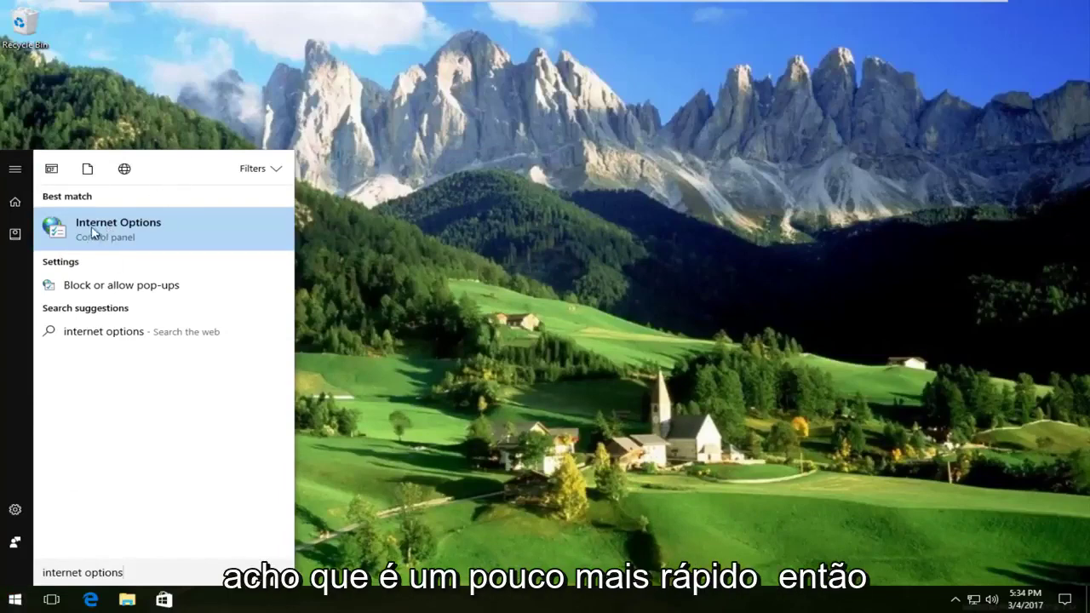
{"action": "left_click", "coordinate": [117, 225]}
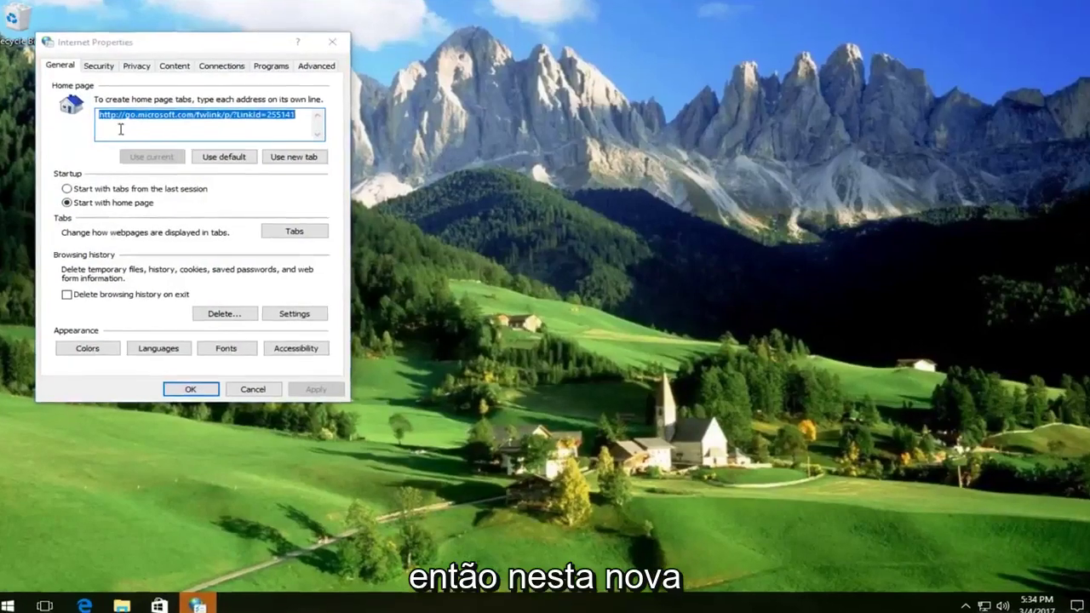
Step: Centre the Internet Properties window and show its Security tab with the Internet zone
{"action": "left_click_drag", "start_coordinate": [170, 40], "coordinate": [443, 93]}
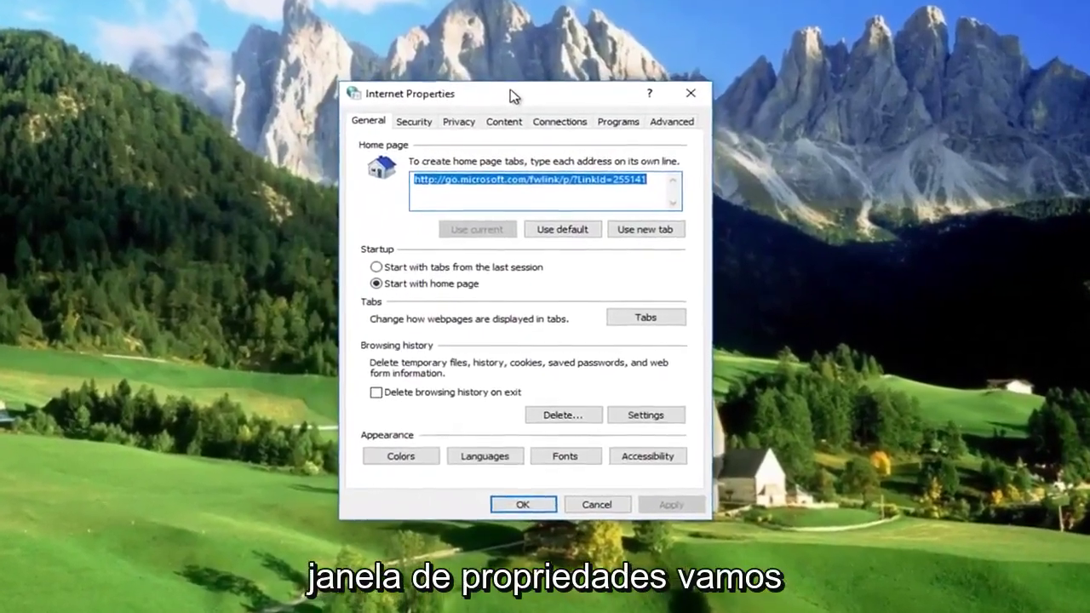
{"action": "left_click", "coordinate": [414, 122]}
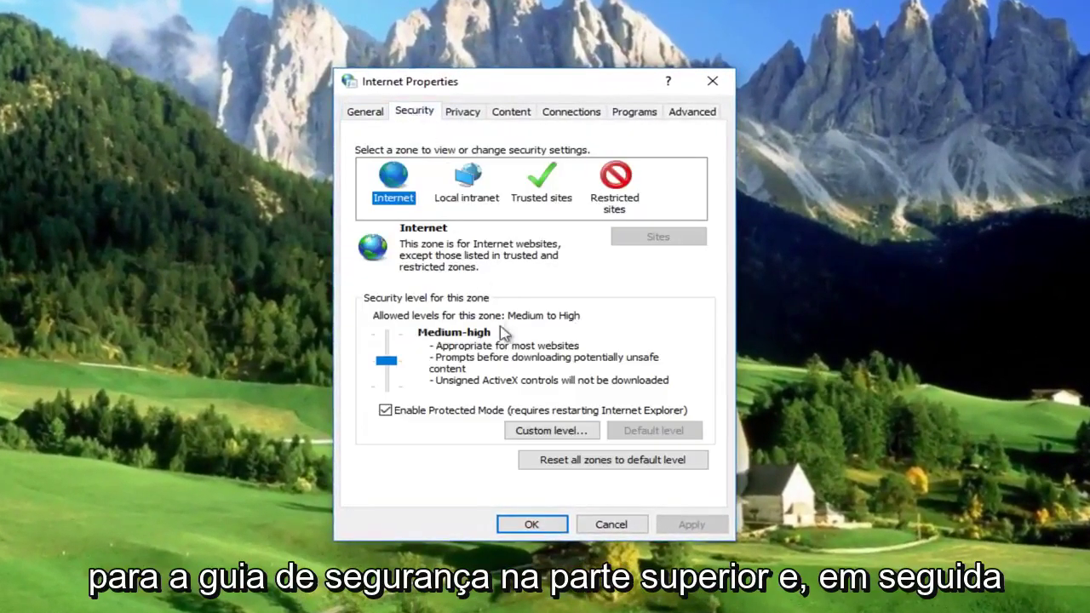
Step: In the Internet zone's custom level, set 'Launching applications and unsafe files' to Prompt and accept
{"action": "left_click", "coordinate": [549, 432]}
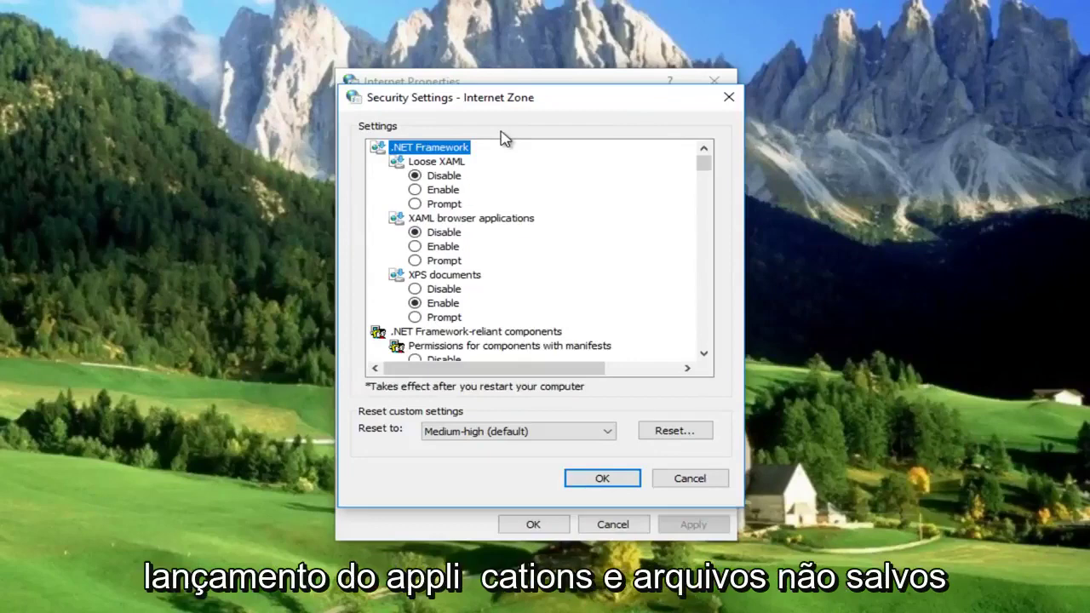
{"action": "left_click_drag", "start_coordinate": [704, 164], "coordinate": [692, 306]}
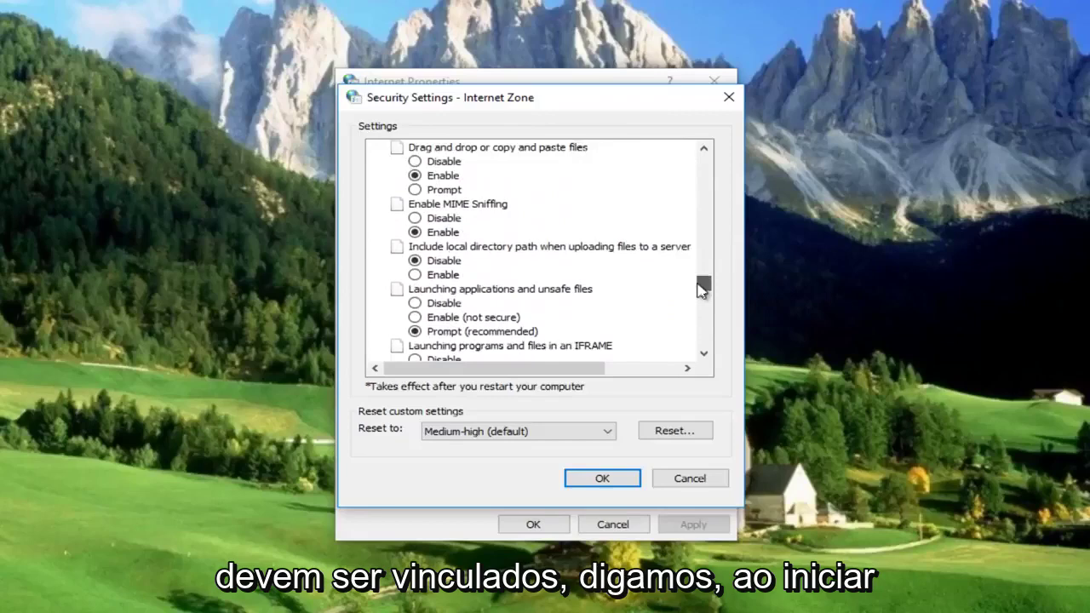
{"action": "left_click_drag", "start_coordinate": [693, 309], "coordinate": [702, 289]}
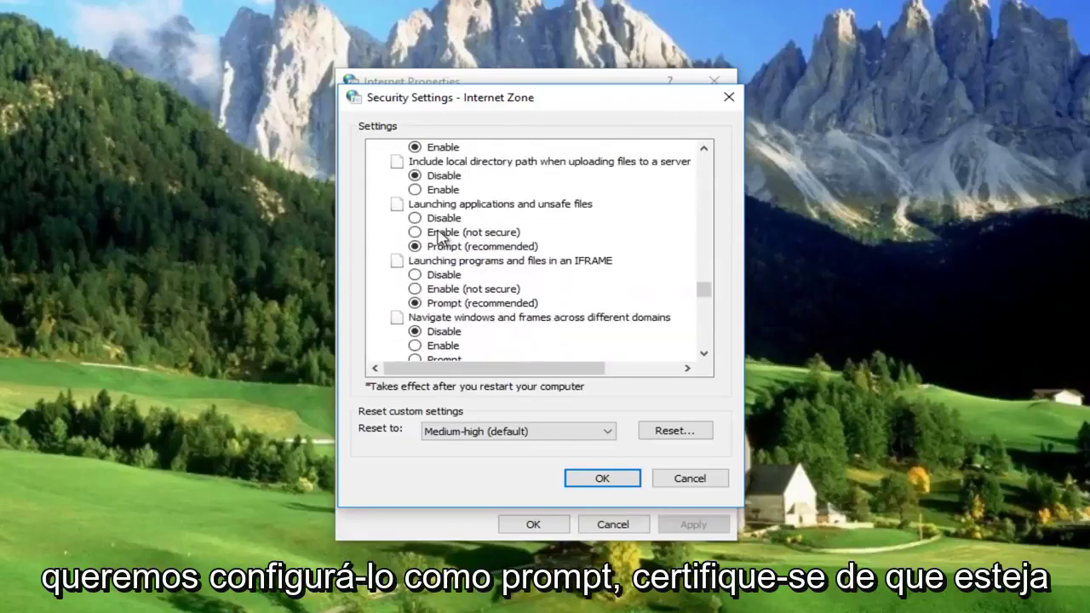
{"action": "left_click", "coordinate": [432, 247]}
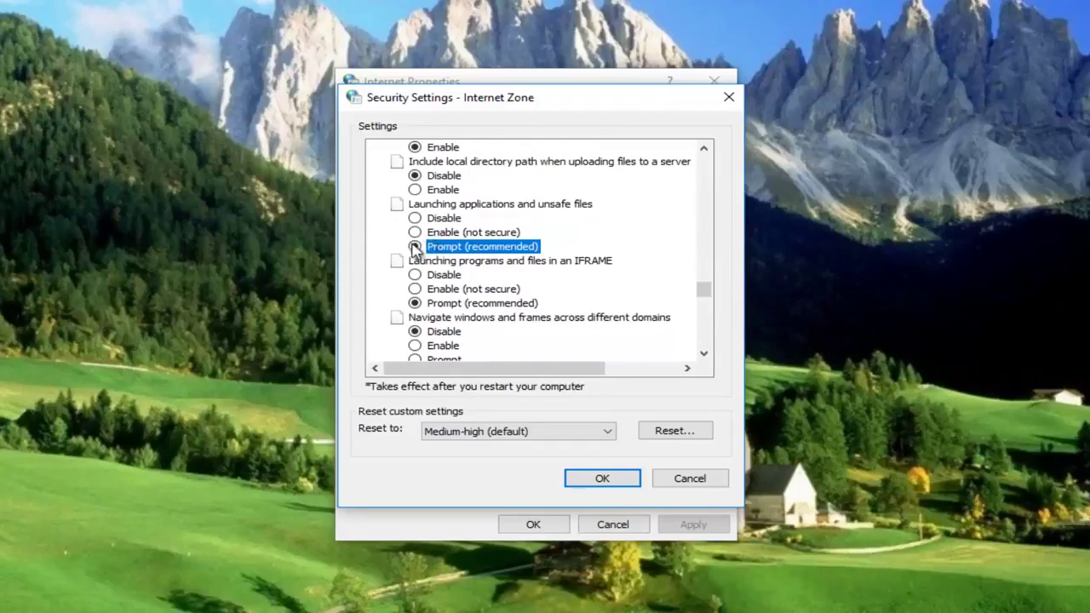
{"action": "left_click", "coordinate": [604, 482]}
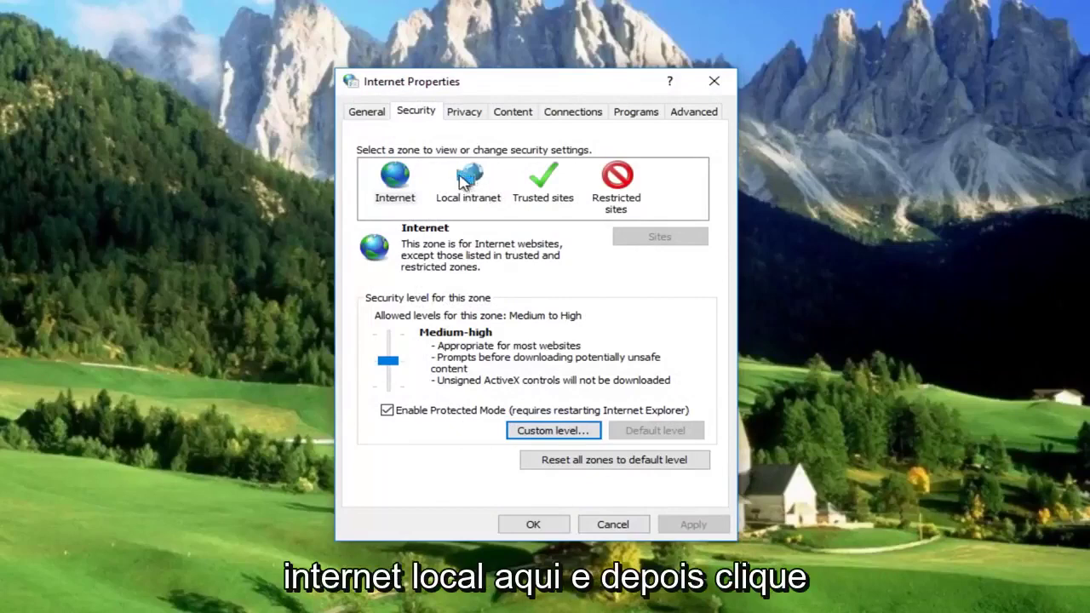
Step: Uncheck the Local intranet local-sites, proxy-bypass and network-path (UNC) inclusion options, then confirm
{"action": "left_click", "coordinate": [464, 181]}
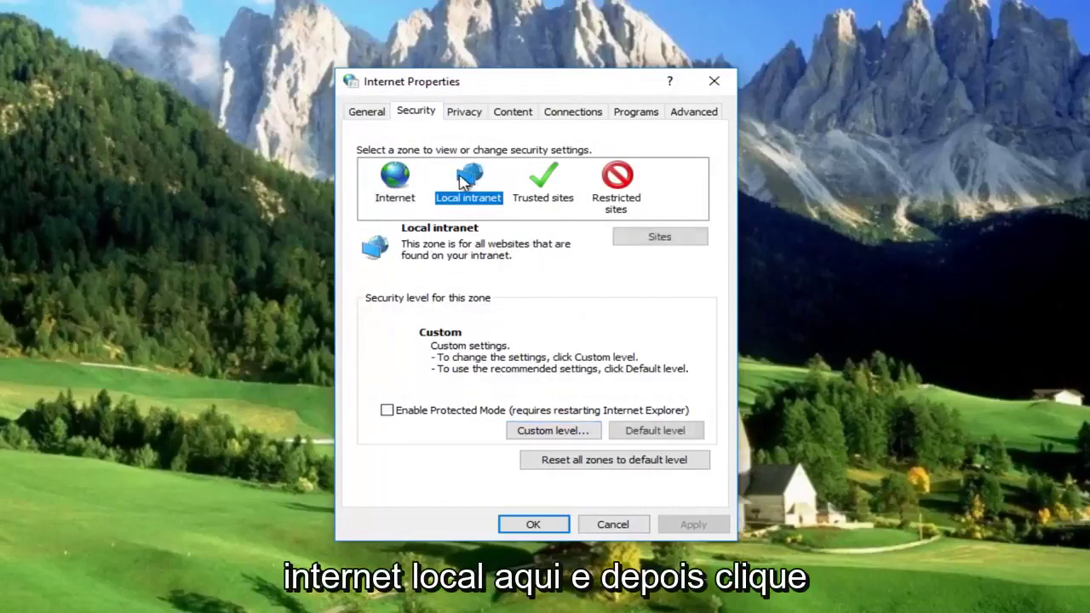
{"action": "left_click", "coordinate": [656, 241]}
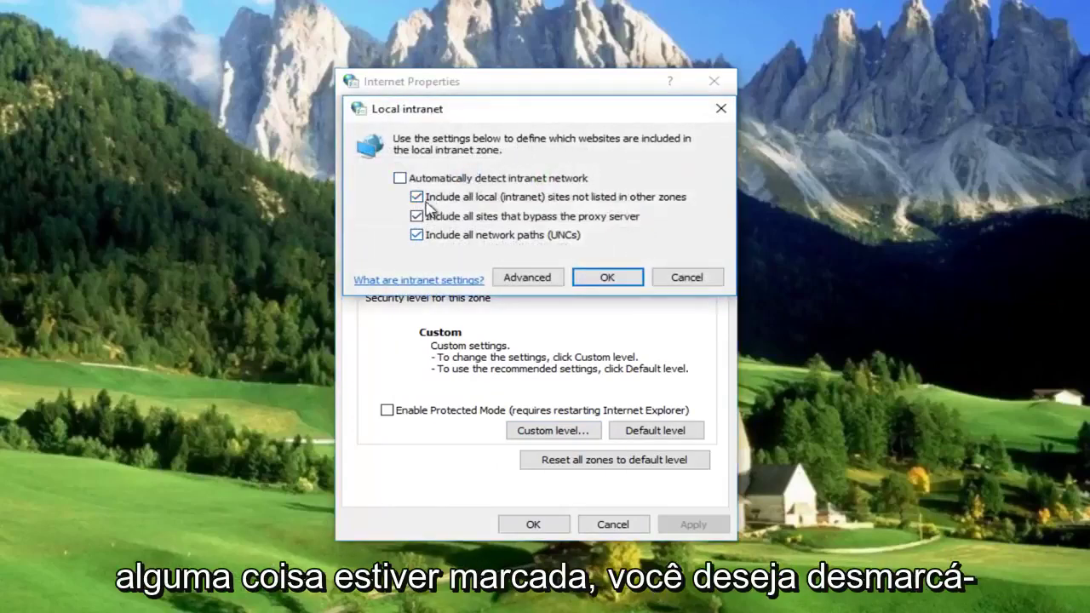
{"action": "left_click", "coordinate": [417, 196]}
{"action": "left_click", "coordinate": [417, 216]}
{"action": "left_click", "coordinate": [417, 235]}
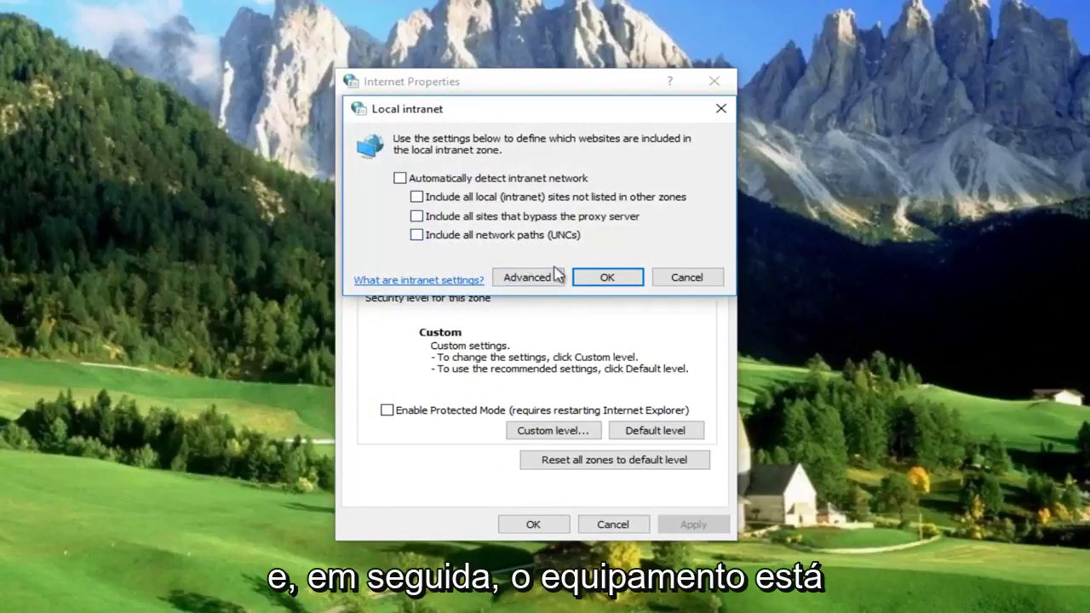
{"action": "left_click", "coordinate": [603, 277]}
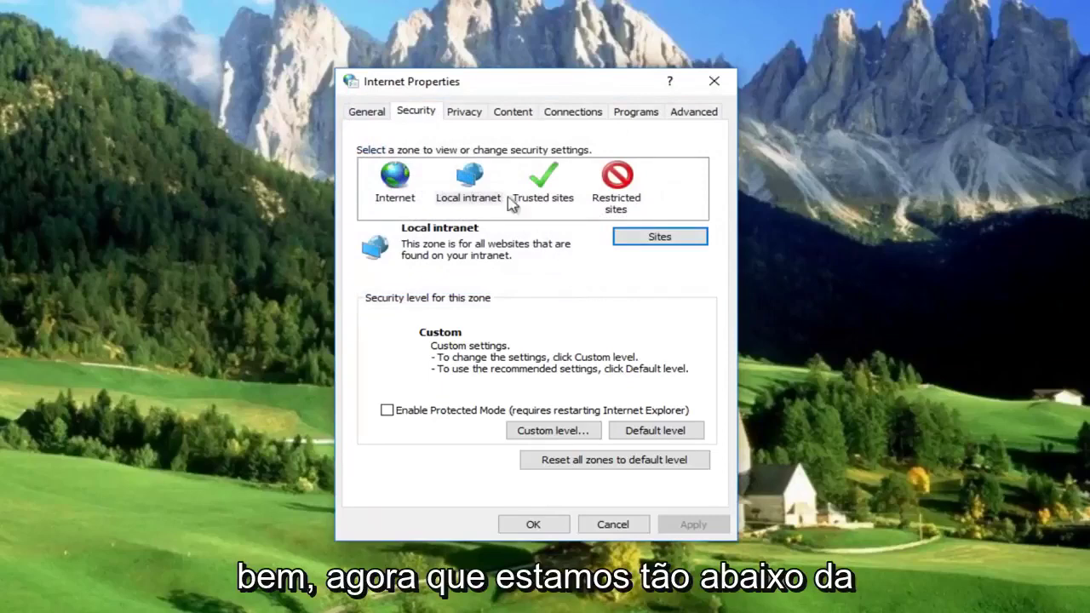
Step: Set Local intranet's 'Launching applications and unsafe files' to Prompt, then accept and confirm the warning
{"action": "left_click", "coordinate": [473, 182]}
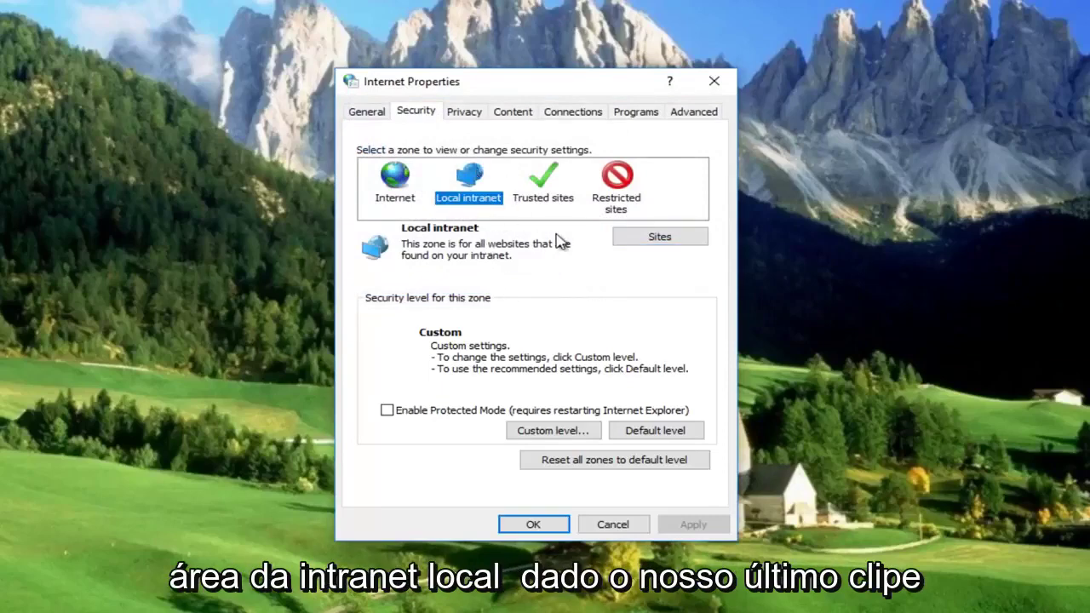
{"action": "left_click", "coordinate": [552, 433]}
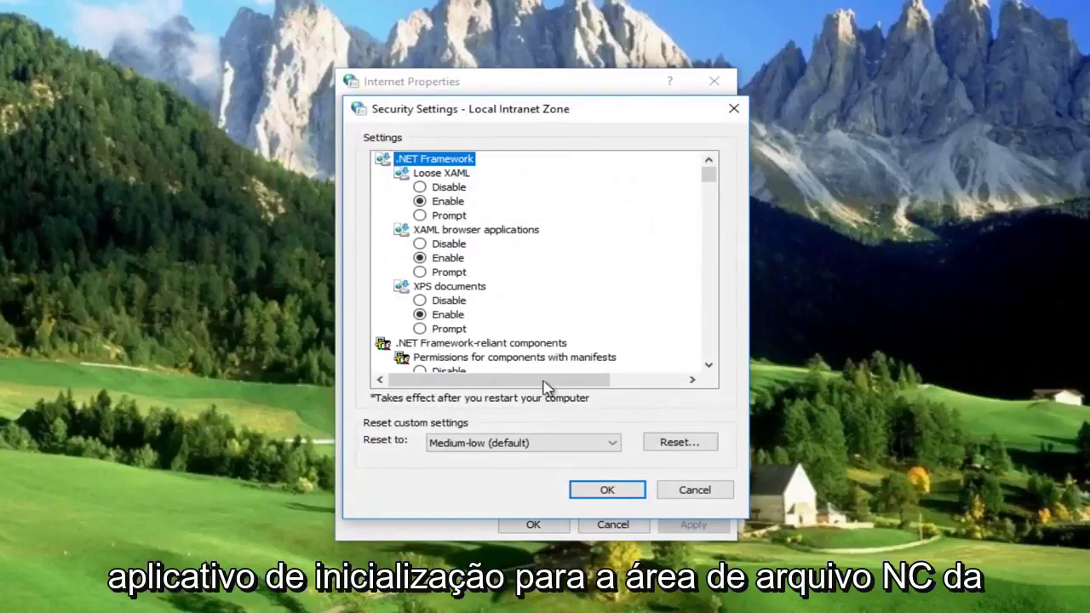
{"action": "left_click_drag", "start_coordinate": [711, 174], "coordinate": [711, 186]}
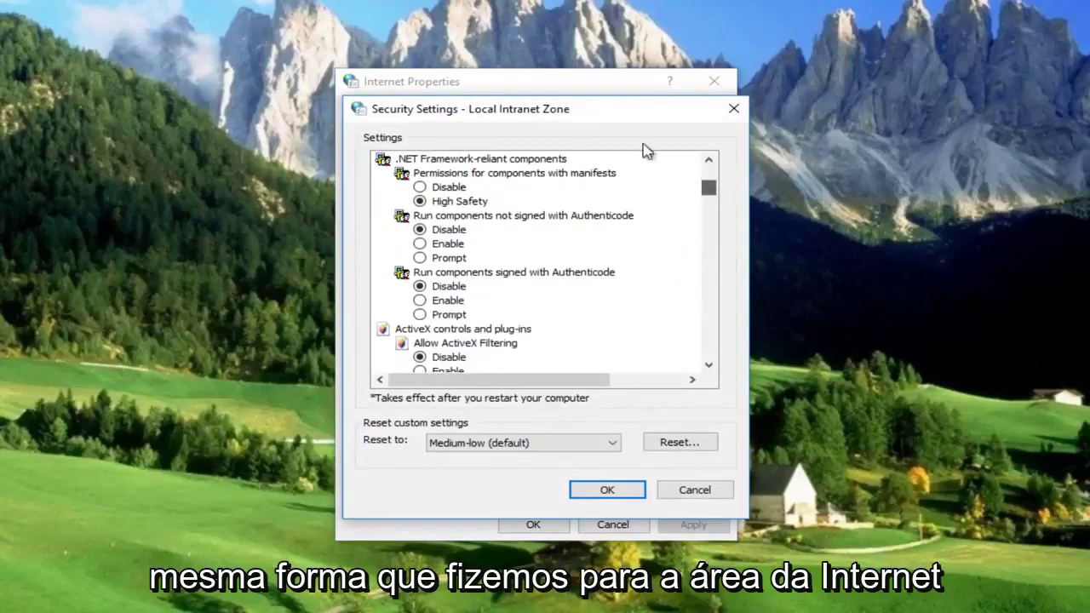
{"action": "mouse_move", "coordinate": [607, 121]}
{"action": "left_mouse_down"}
{"action": "mouse_move", "coordinate": [911, 171]}
{"action": "mouse_move", "coordinate": [601, 98]}
{"action": "left_mouse_up"}
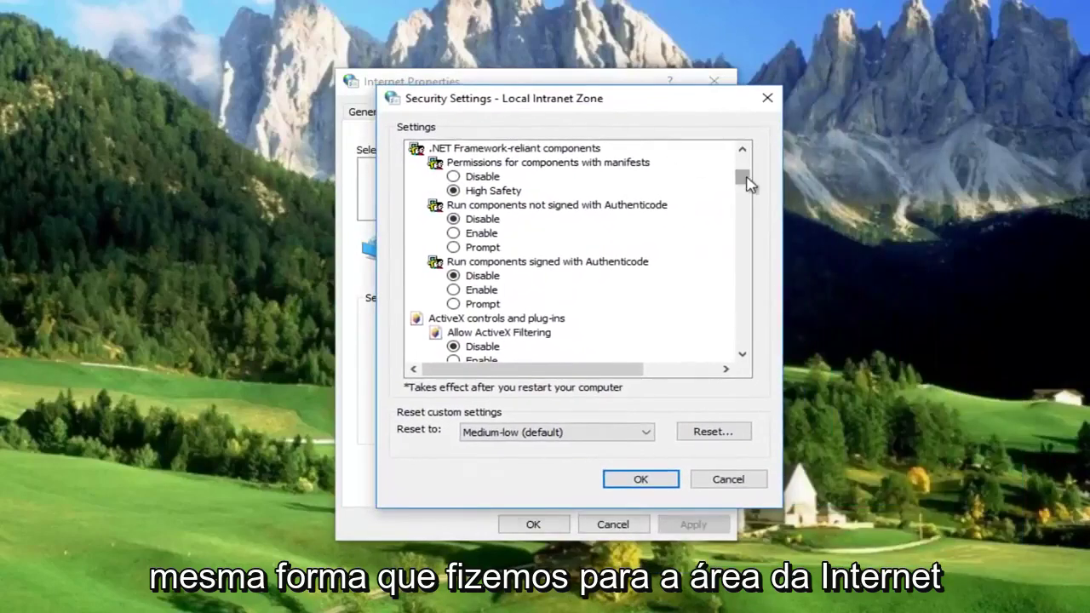
{"action": "left_click_drag", "start_coordinate": [747, 178], "coordinate": [733, 284]}
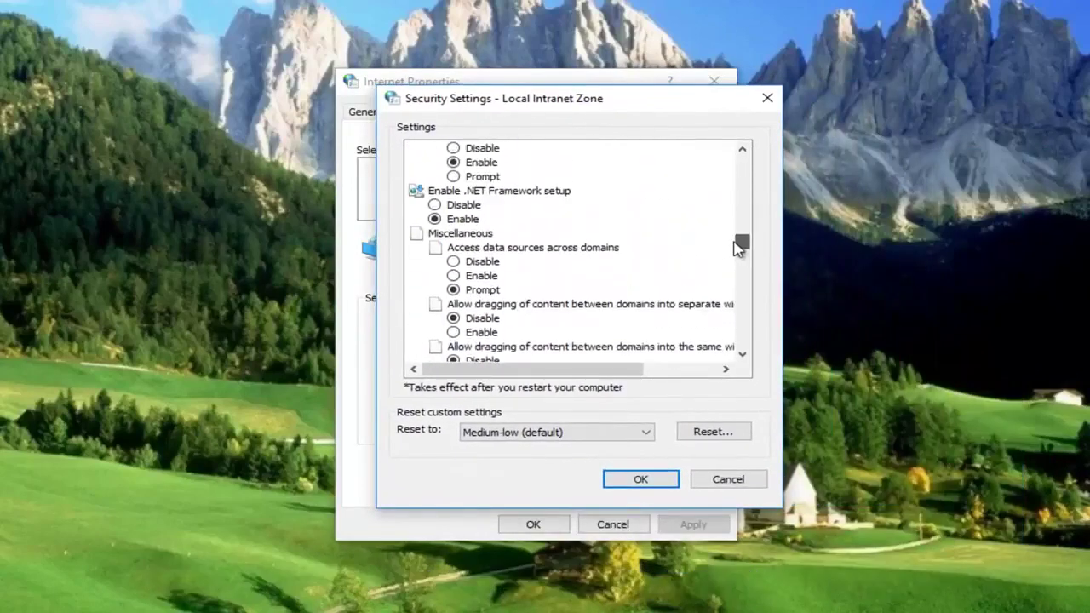
{"action": "scroll", "coordinate": [648, 279], "scroll_direction": "down", "scroll_amount": 5}
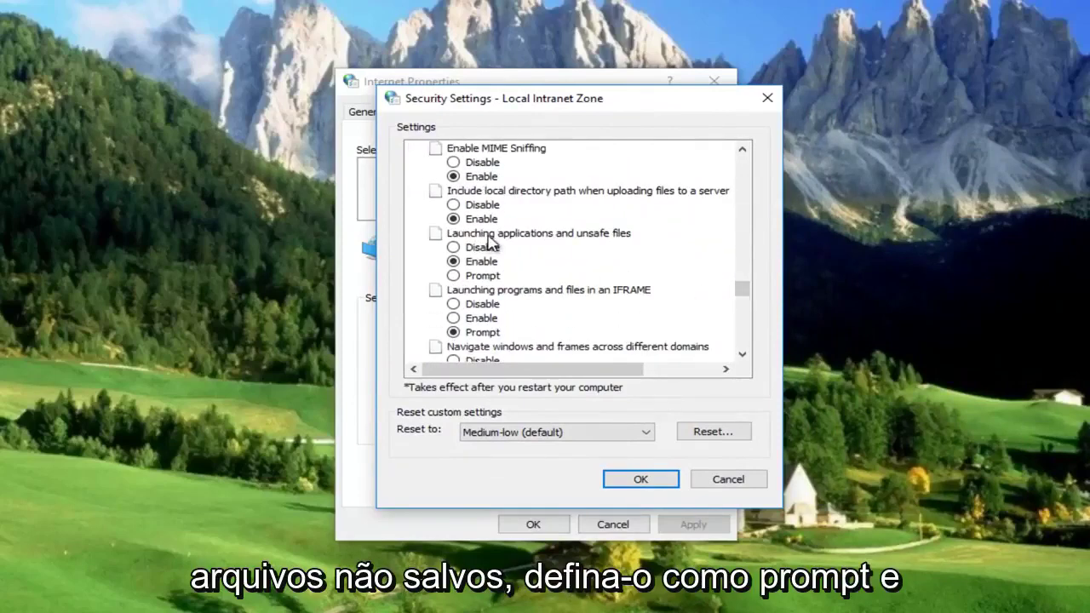
{"action": "left_click", "coordinate": [464, 277]}
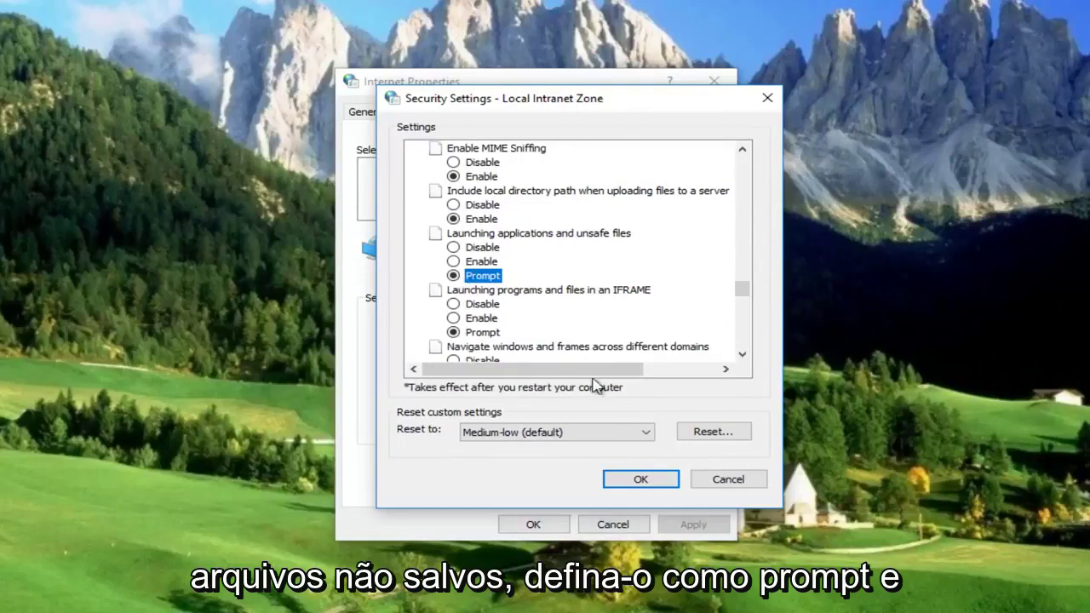
{"action": "left_click", "coordinate": [643, 482]}
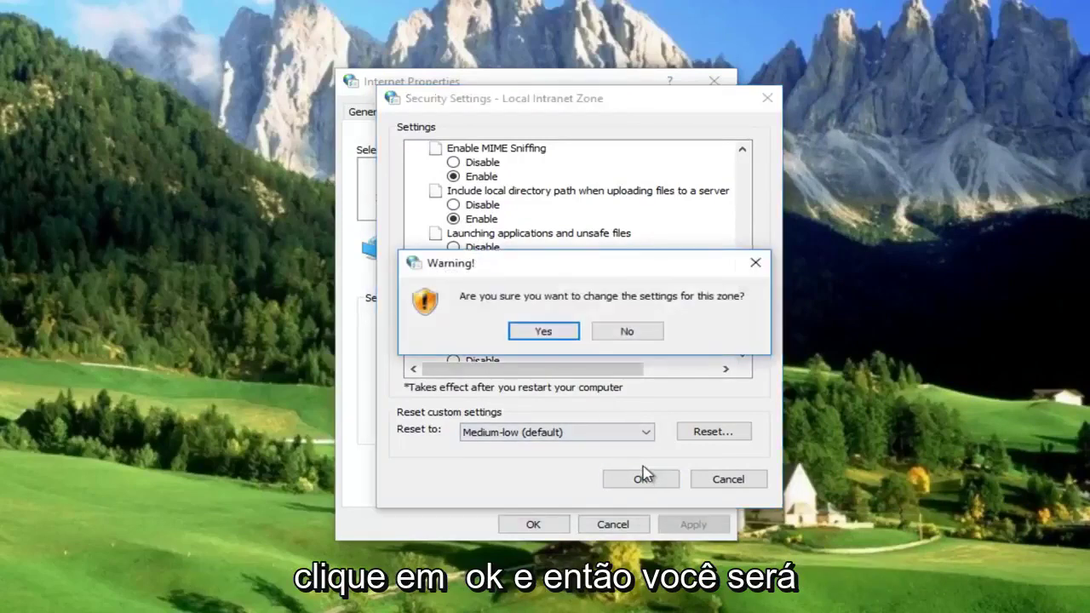
{"action": "left_click", "coordinate": [548, 334]}
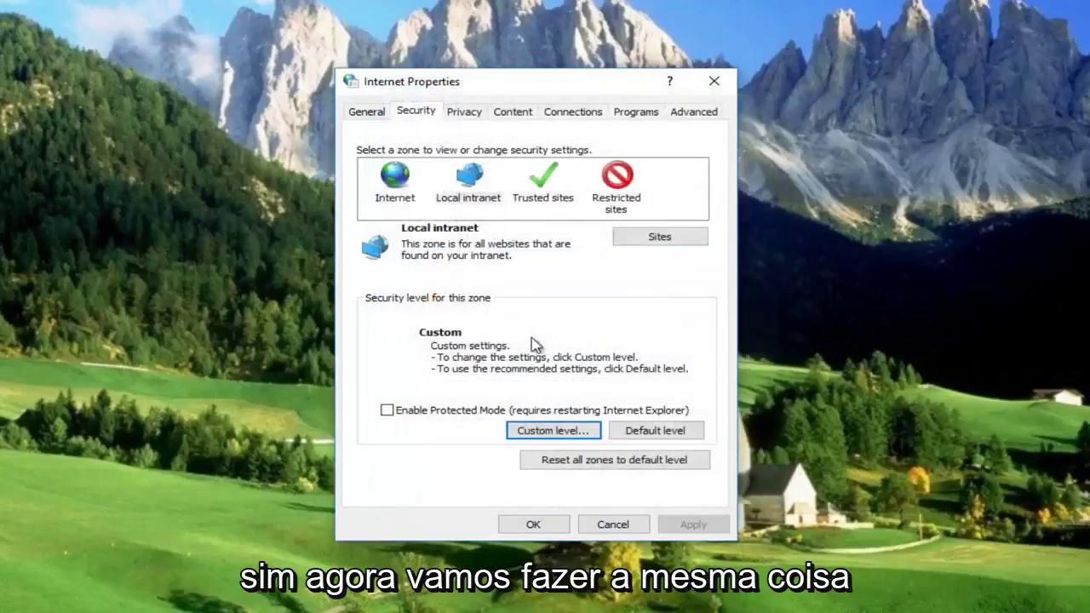
Step: Open the Trusted sites zone's custom level and verify 'Launching applications and unsafe files' shows Prompt
{"action": "left_click", "coordinate": [543, 193]}
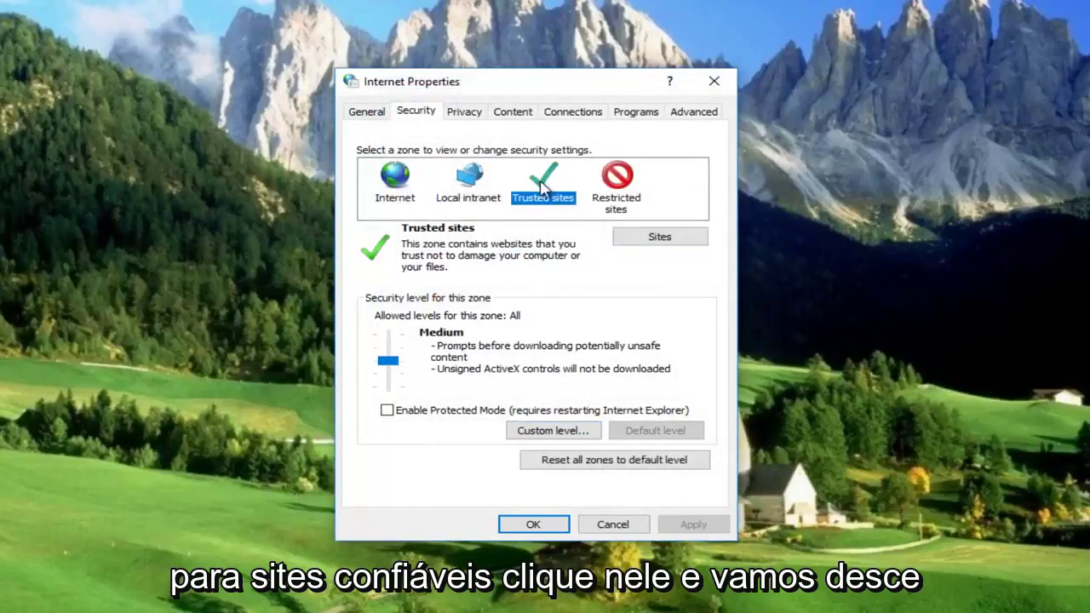
{"action": "left_click", "coordinate": [537, 433]}
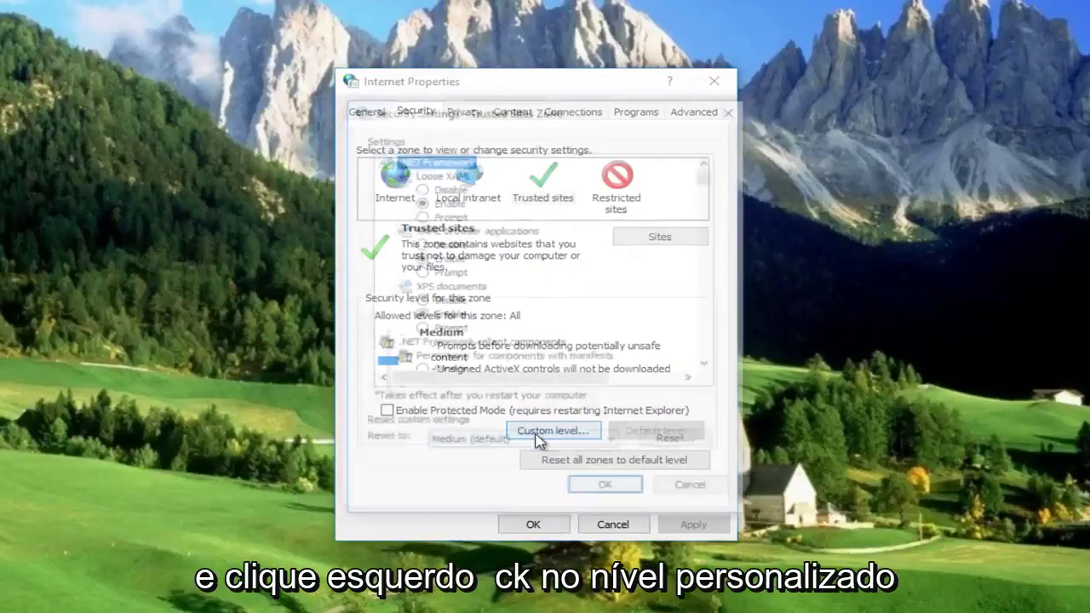
{"action": "mouse_move", "coordinate": [711, 175]}
{"action": "left_mouse_down"}
{"action": "mouse_move", "coordinate": [723, 249]}
{"action": "mouse_move", "coordinate": [706, 304]}
{"action": "left_mouse_up"}
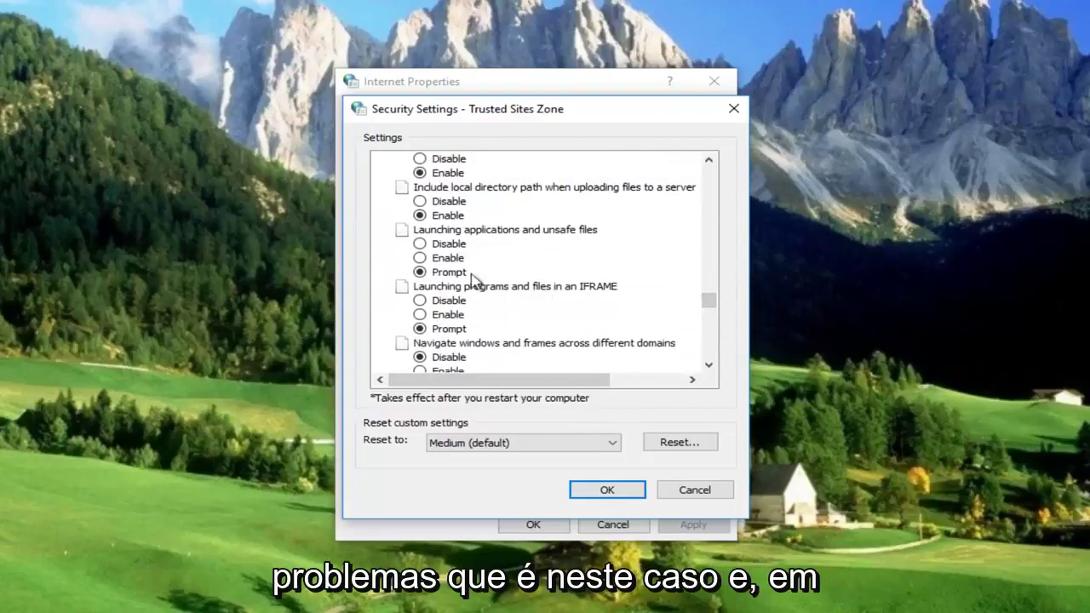
Step: Set Restricted sites' 'Launching applications and unsafe files' to Prompt, then accept and confirm the warning
{"action": "left_click", "coordinate": [605, 490]}
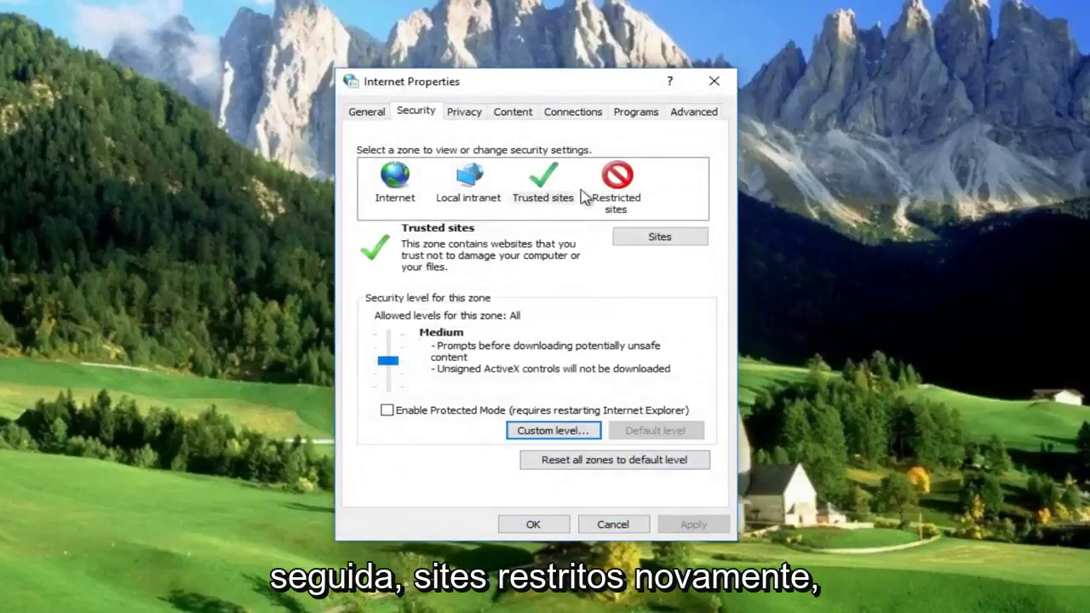
{"action": "left_click", "coordinate": [617, 183]}
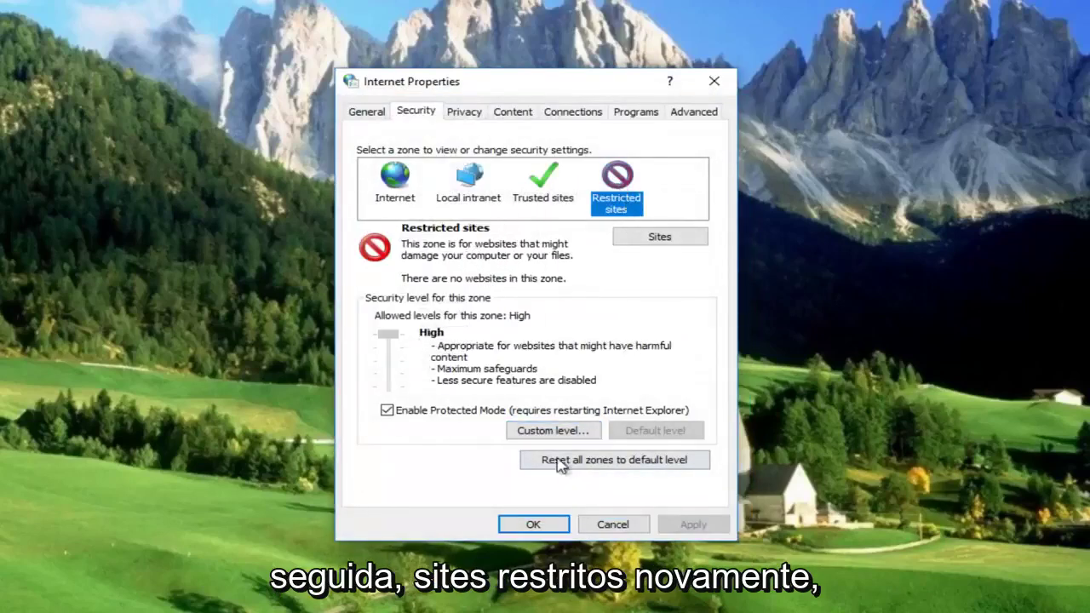
{"action": "left_click", "coordinate": [542, 432]}
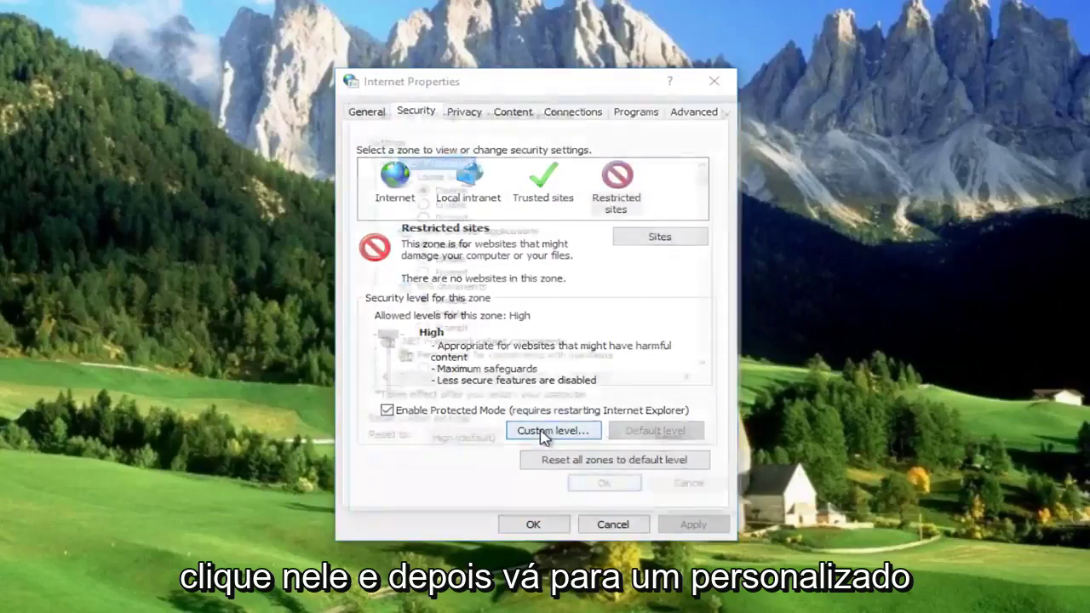
{"action": "left_click_drag", "start_coordinate": [708, 176], "coordinate": [706, 306]}
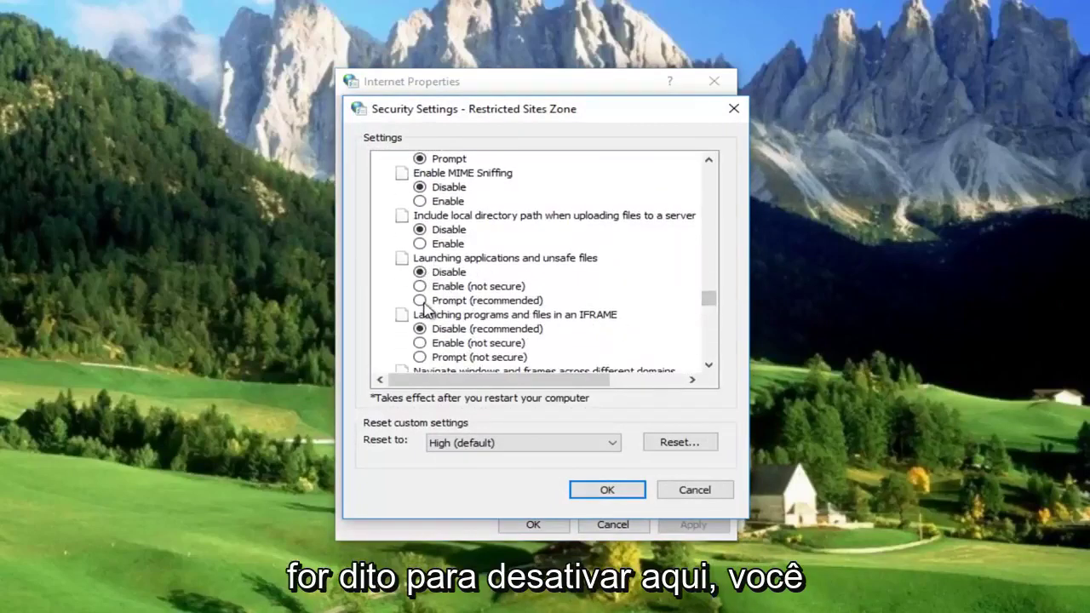
{"action": "left_click", "coordinate": [420, 300]}
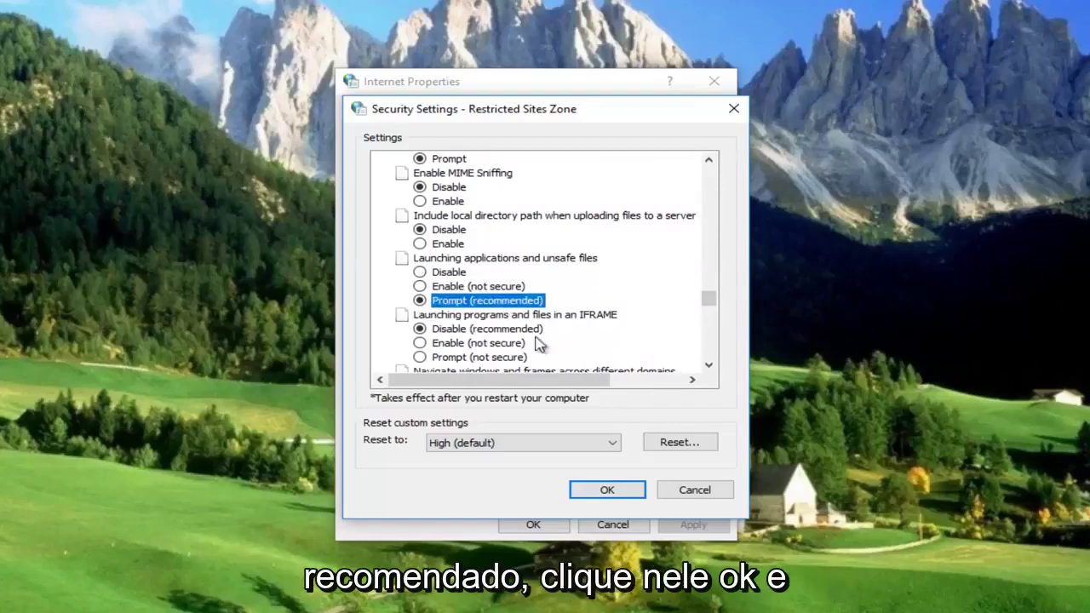
{"action": "left_click", "coordinate": [607, 494]}
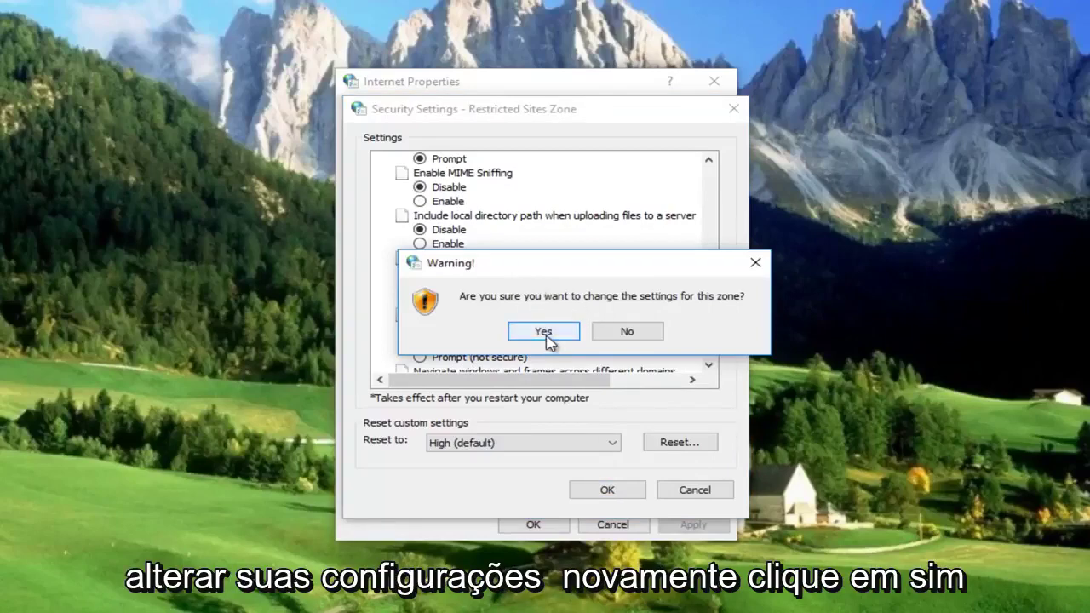
{"action": "left_click", "coordinate": [548, 334]}
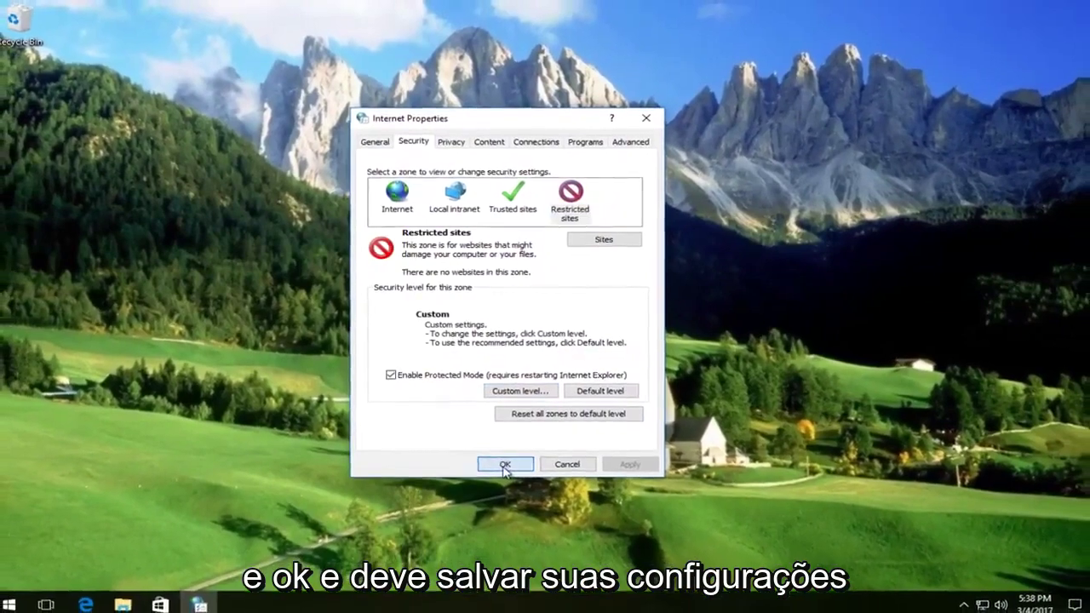
Step: Save the four zones' security changes with OK, closing Internet Properties
{"action": "left_click", "coordinate": [504, 458]}
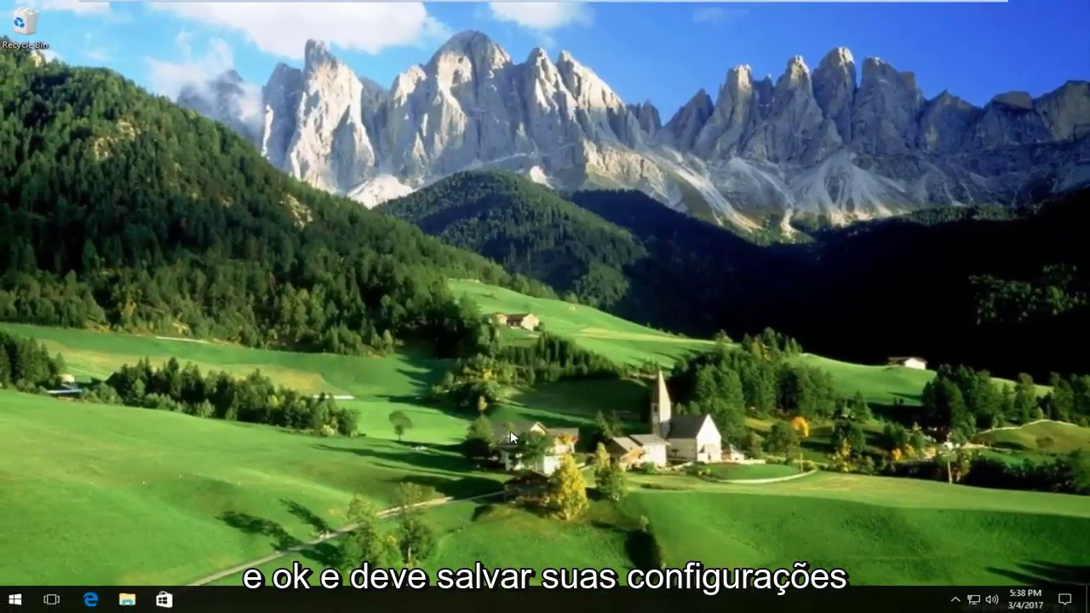